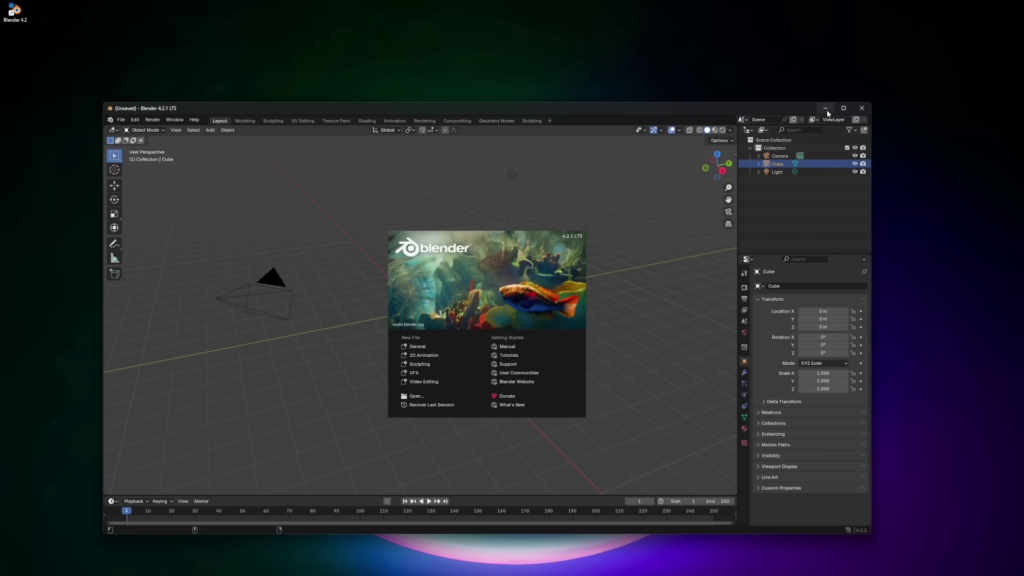
Maximize the program window and dismiss the splash screen to reach the default scene.
left_click(843, 107)
left_click(631, 220)
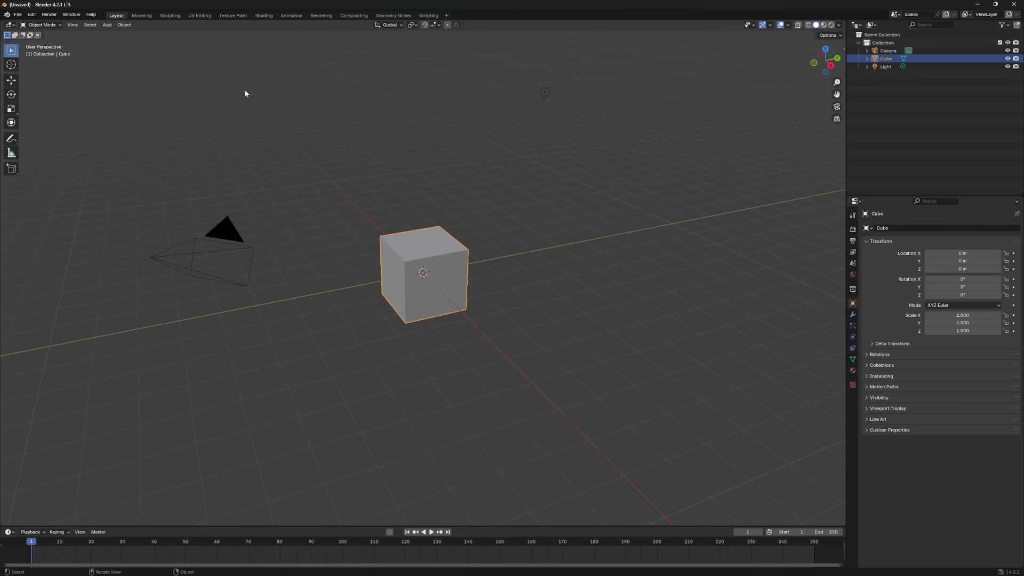
left_click(58, 25)
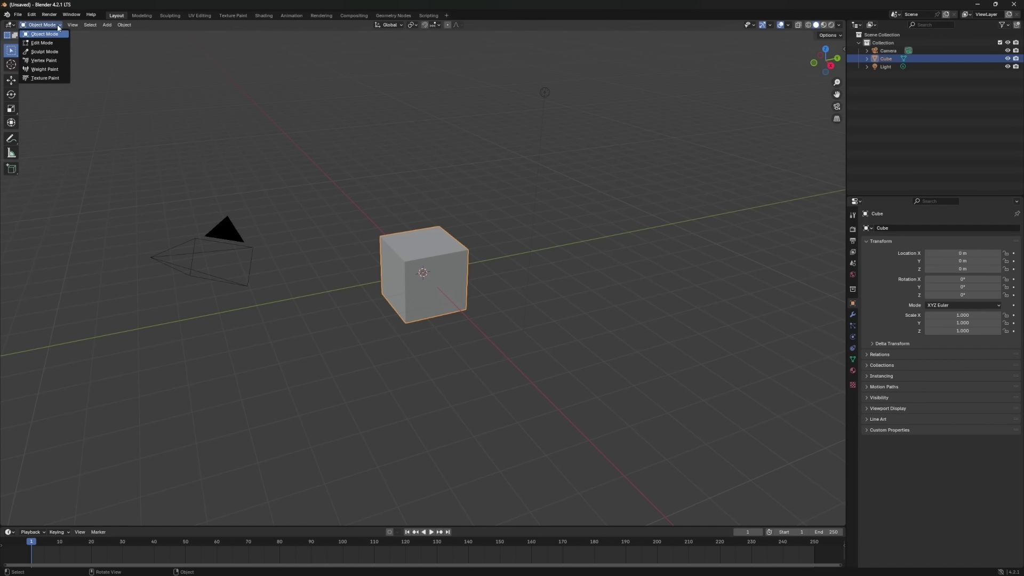
left_click(57, 25)
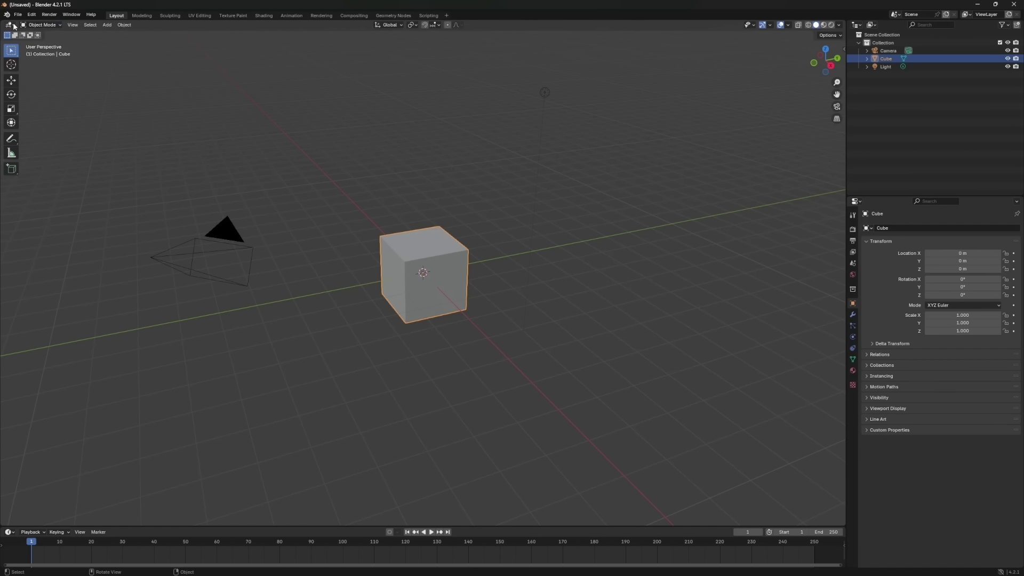
left_click(10, 24)
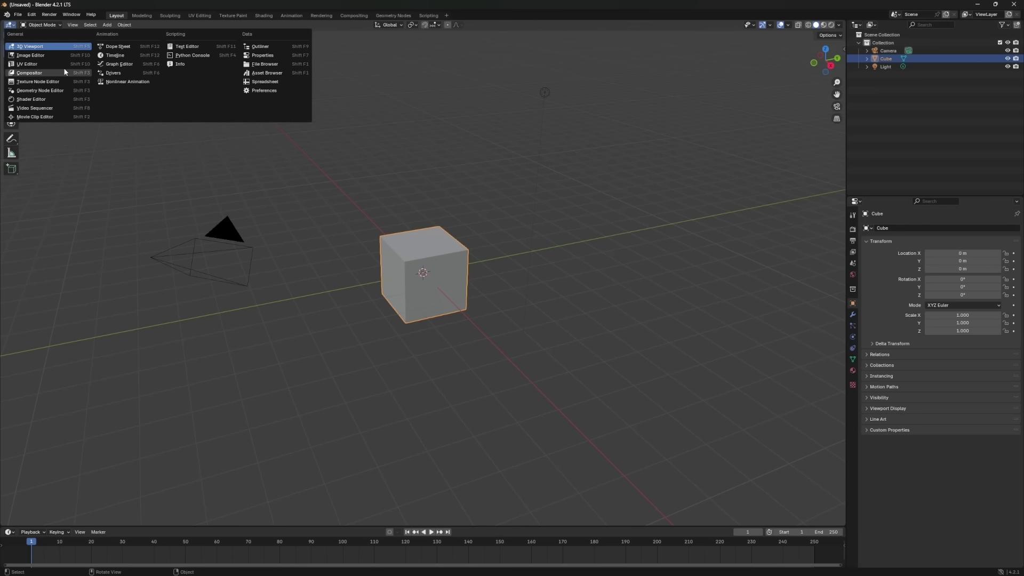
left_click(418, 158)
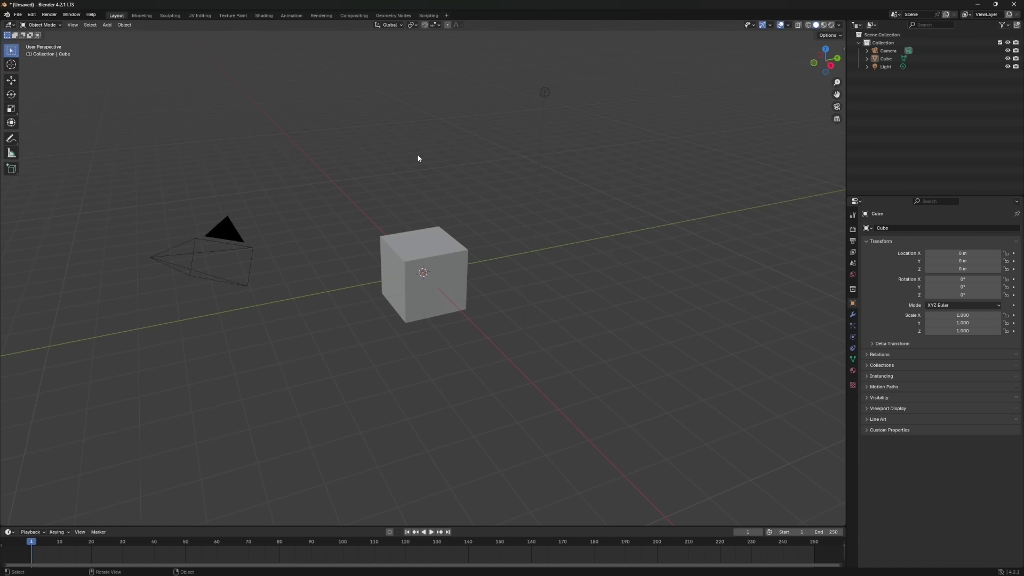
Examine the default cube from several sides and distances by orbiting, zooming and panning the 3D view.
middle_click(418, 158)
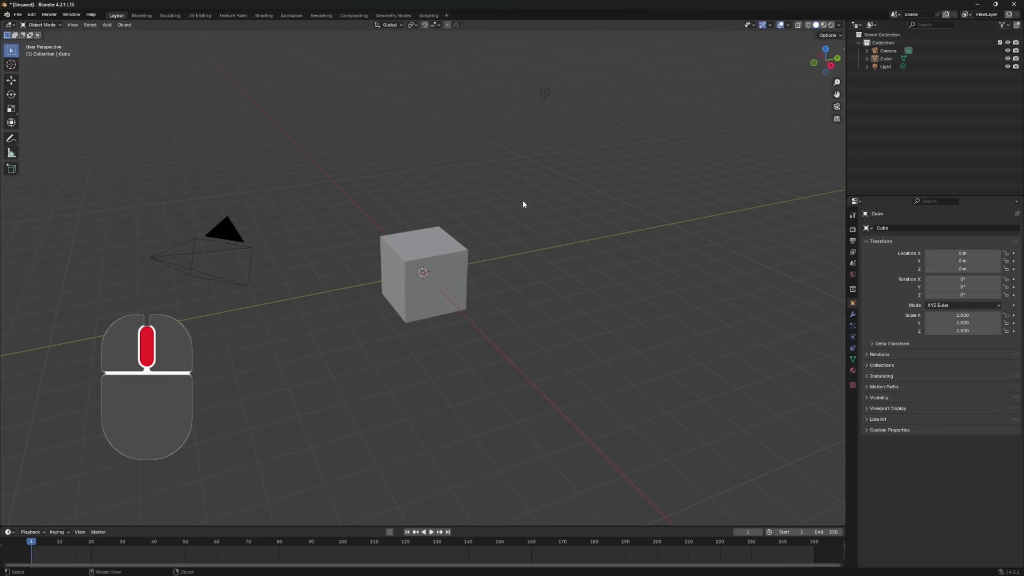
middle_click_drag(585, 239, 555, 241)
key("shift")
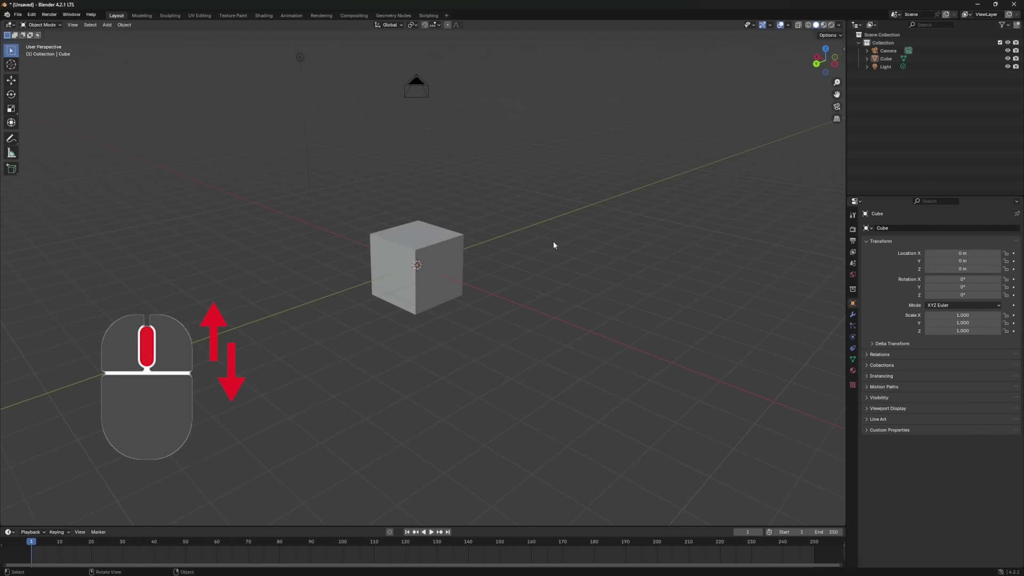
scroll(554, 244, "up", 2)
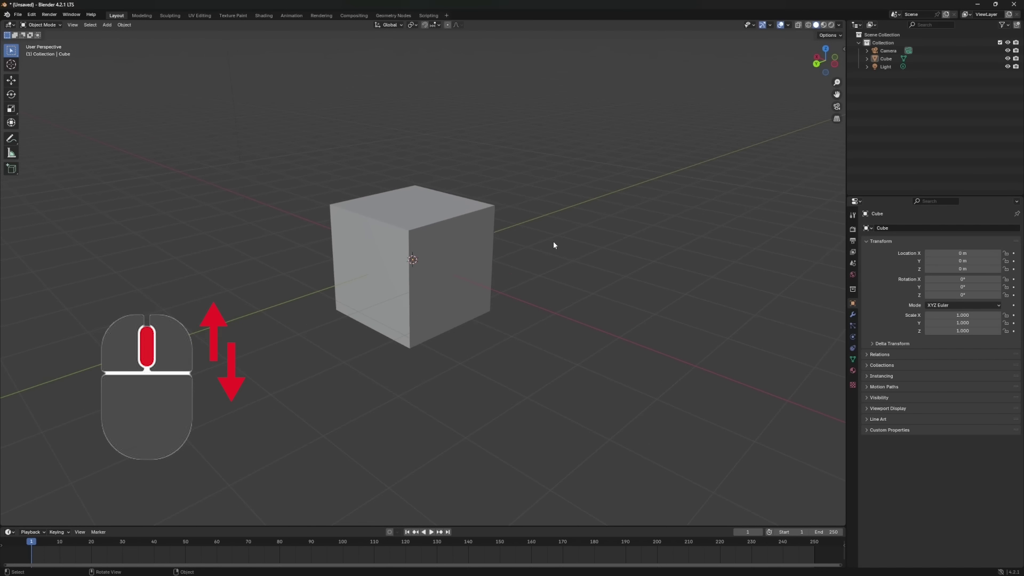
scroll(553, 244, "down", 6)
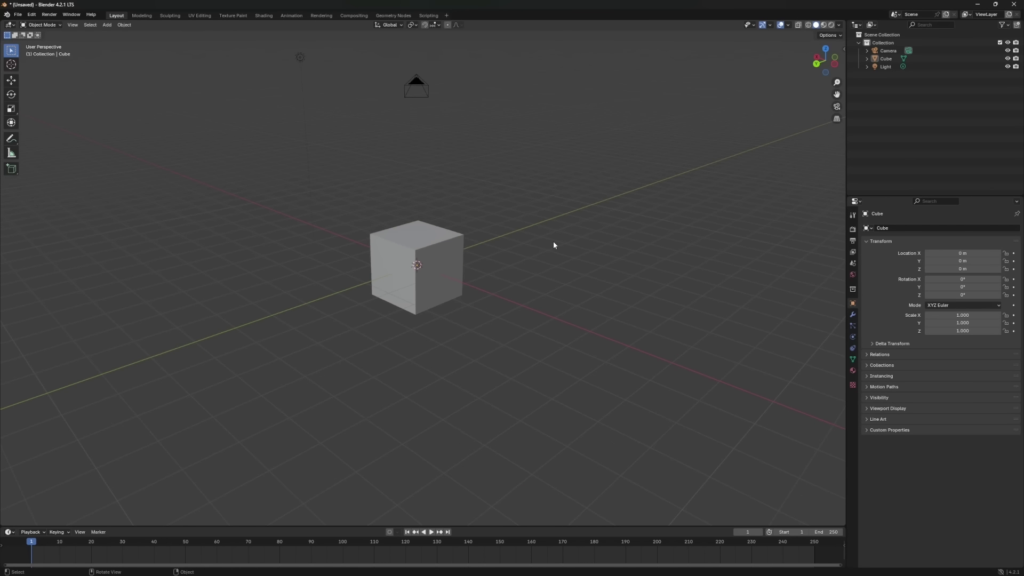
mouse_move(554, 246)
middle_mouse_down("ctrl")
mouse_move(553, 176)
mouse_move(551, 238)
middle_mouse_up("ctrl")
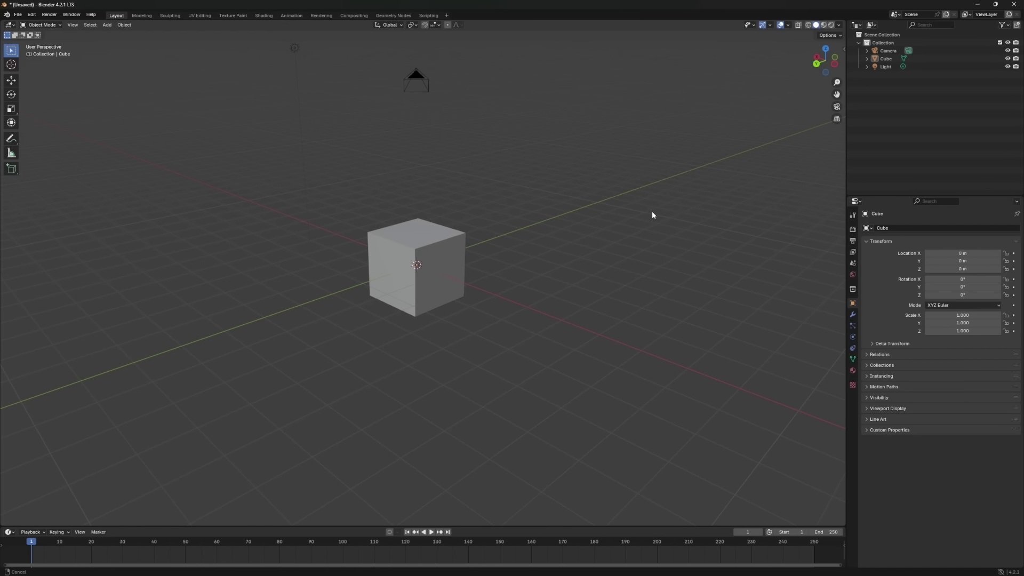
middle_click_drag(652, 213, 472, 219)
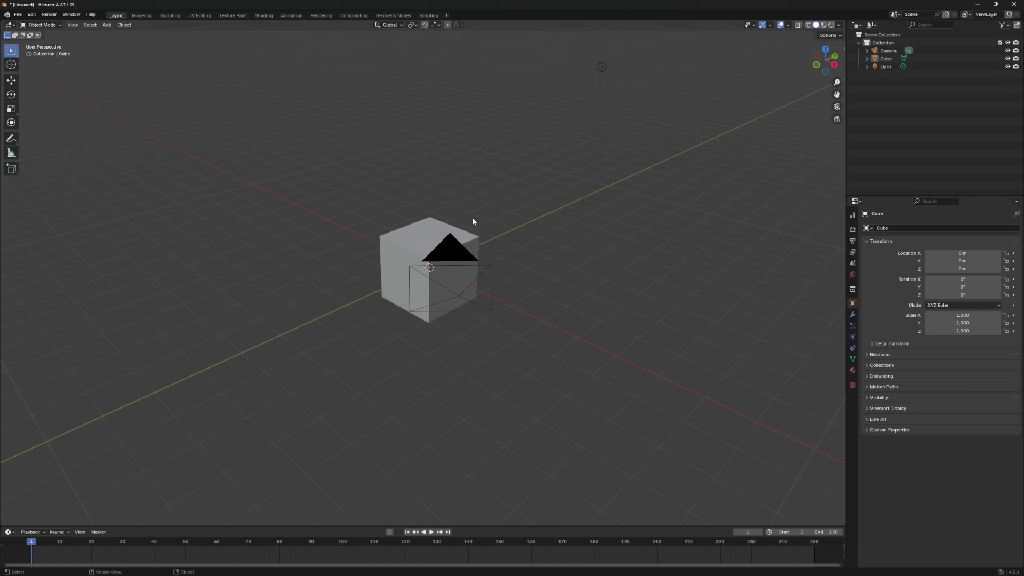
scroll(516, 190, "up", 4)
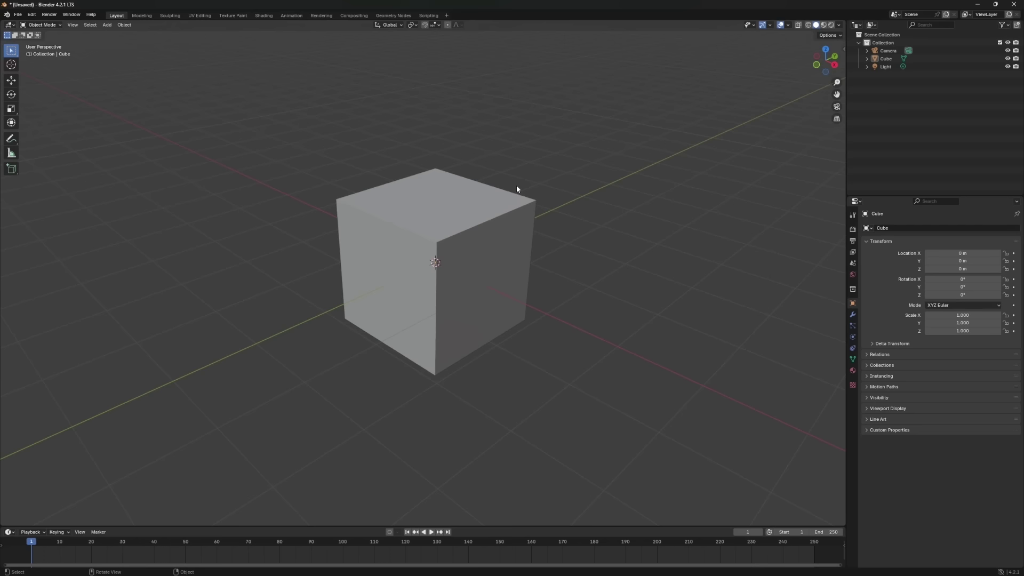
scroll(516, 189, "down", 2)
mouse_move(516, 189)
middle_mouse_down("shift")
mouse_move(530, 146)
mouse_move(527, 184)
middle_mouse_up("shift")
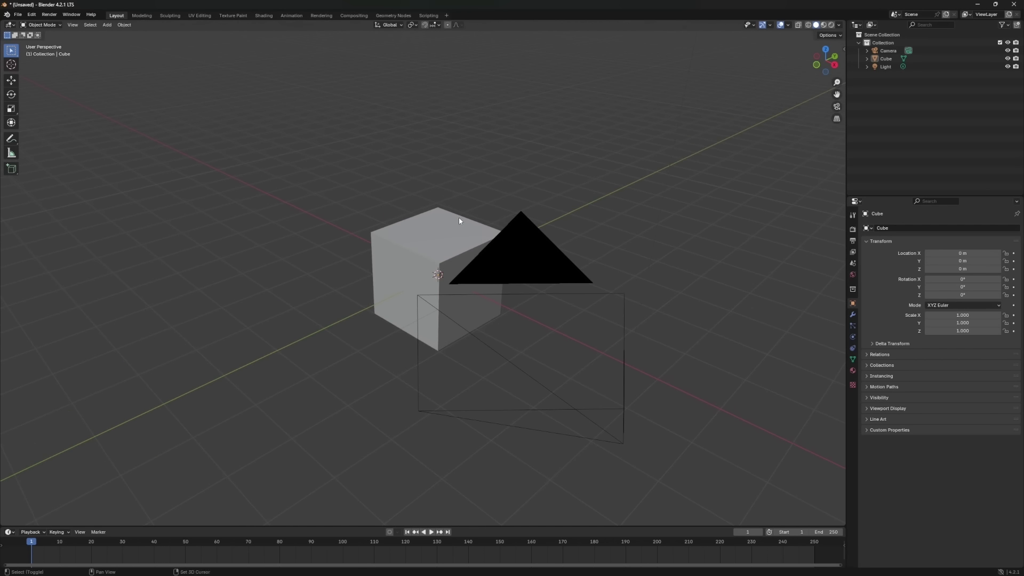
scroll(459, 217, "up", 1)
scroll(459, 220, "up", 1)
scroll(459, 219, "down", 3)
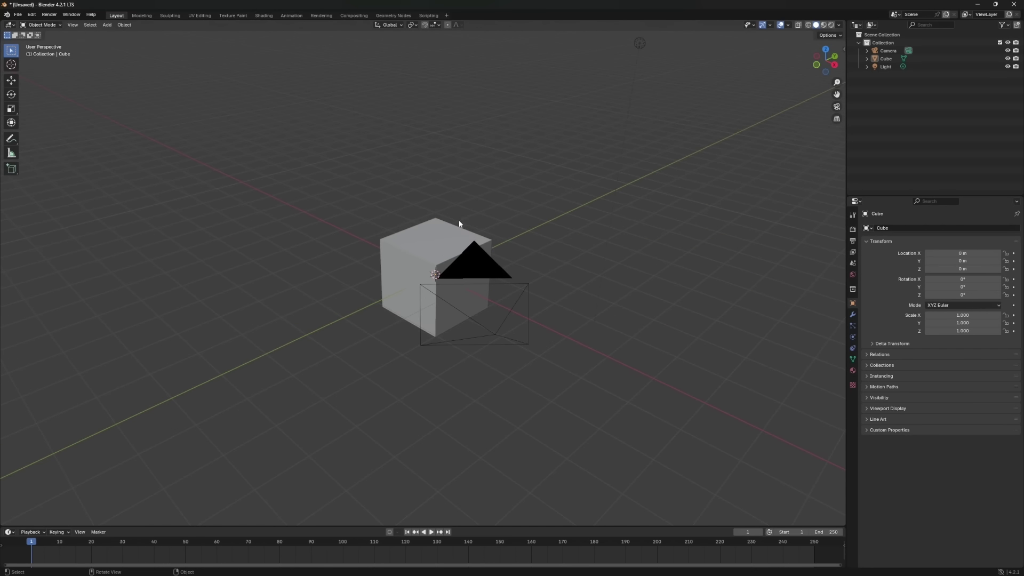
middle_click_drag(459, 219, 512, 226)
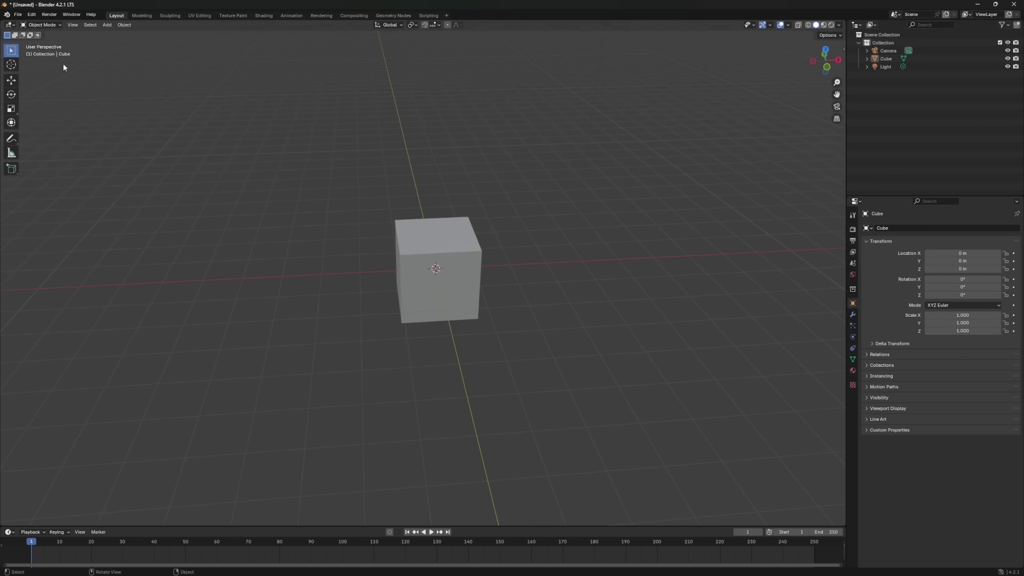
Turn off Continuous Grab in the mouse input preferences and close the preferences window.
left_click(31, 14)
left_click(40, 119)
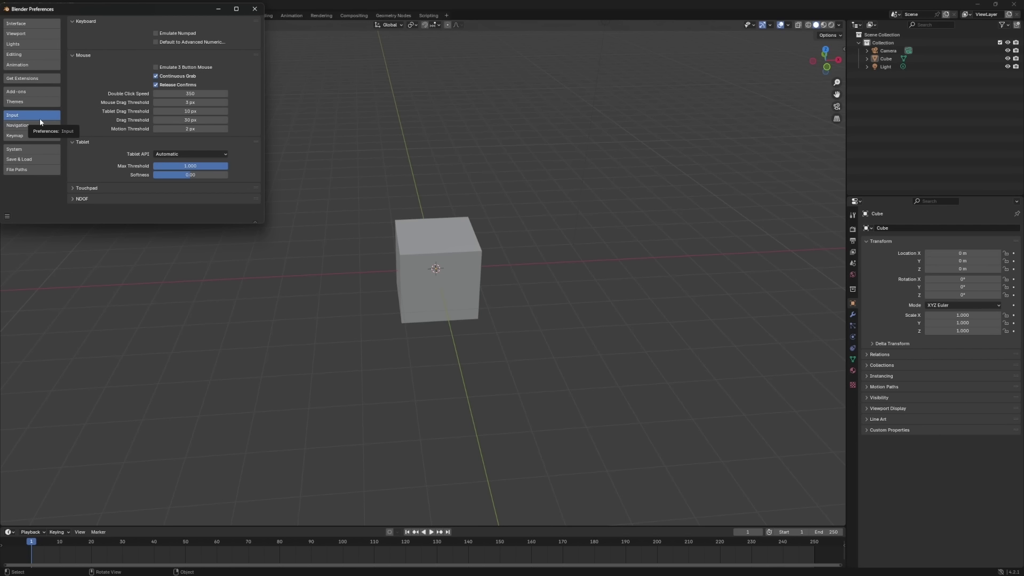
left_click(155, 76)
left_click(254, 8)
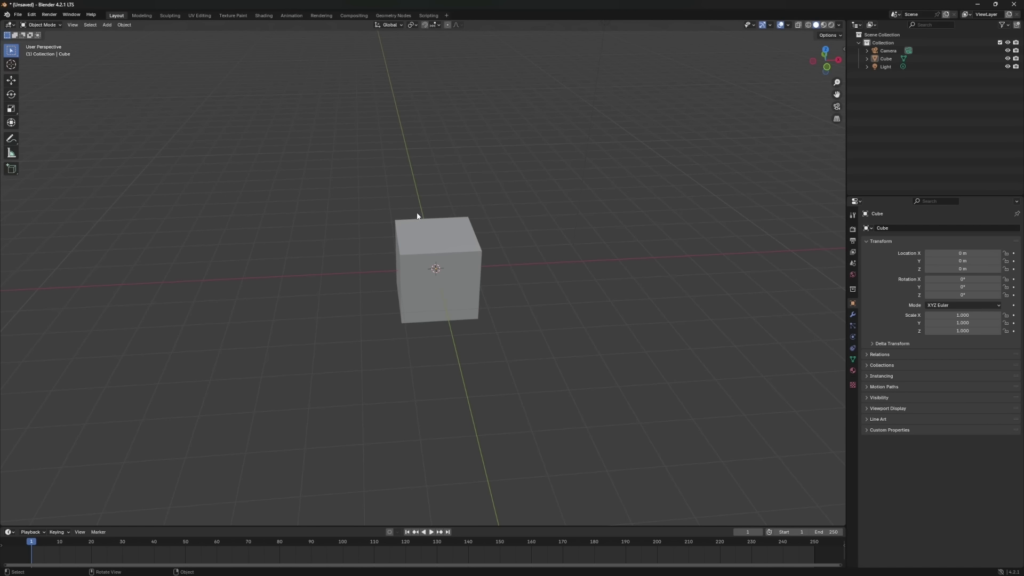
Delete the default cube from the scene.
left_click(437, 262)
key("x")
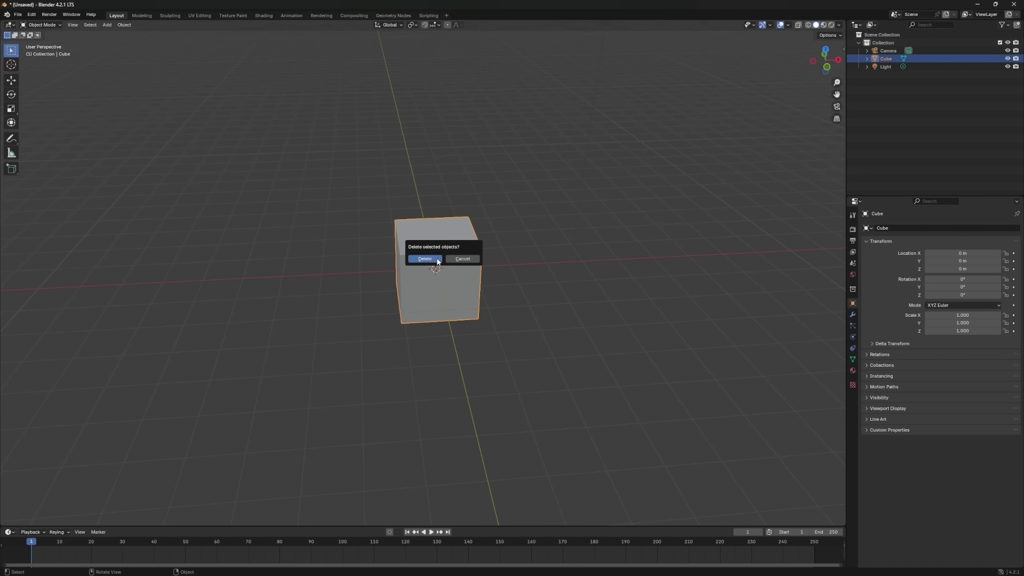
left_click(438, 259)
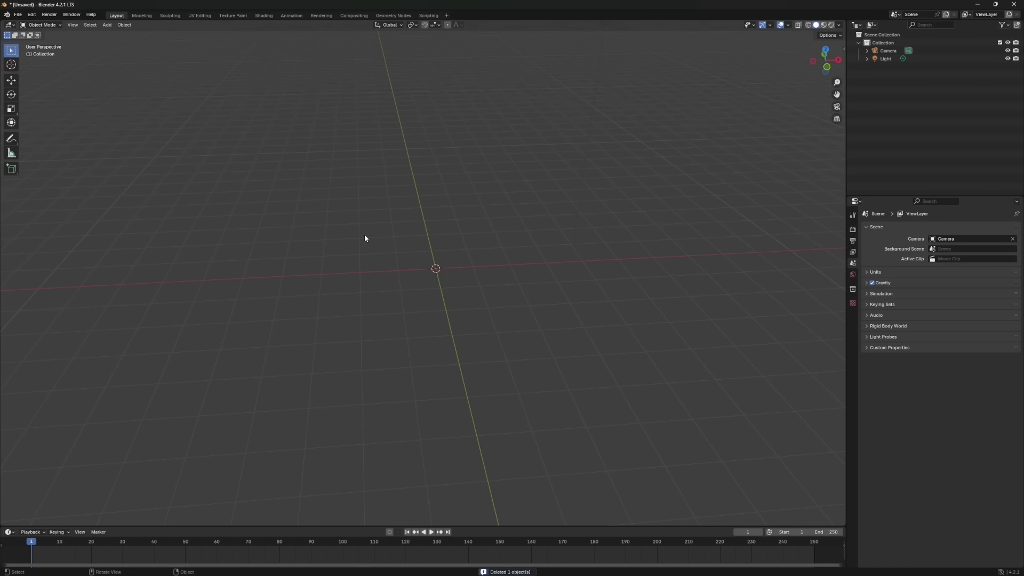
Add a Monkey mesh at the world origin.
key("shift+a")
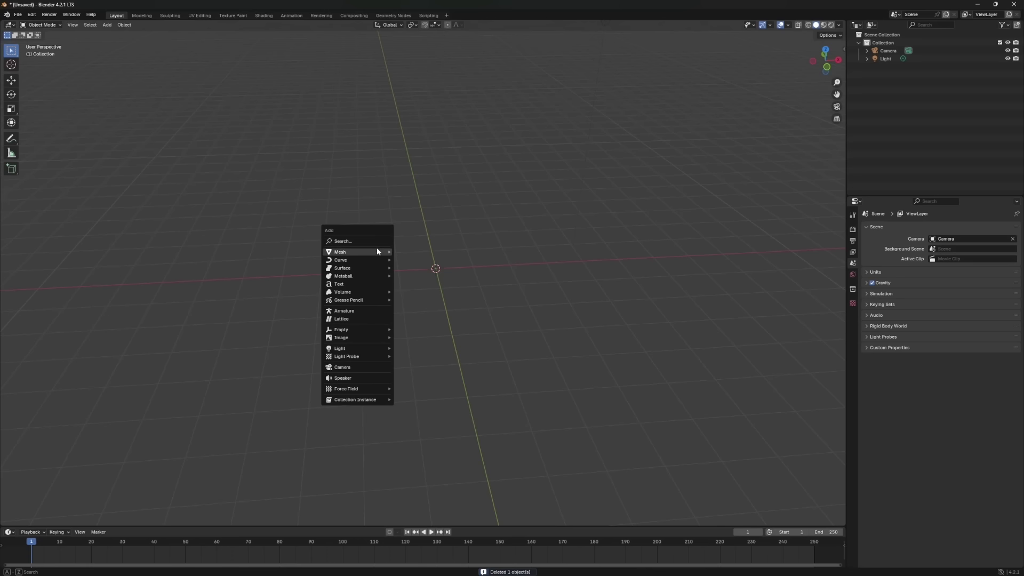
mouse_move(377, 251)
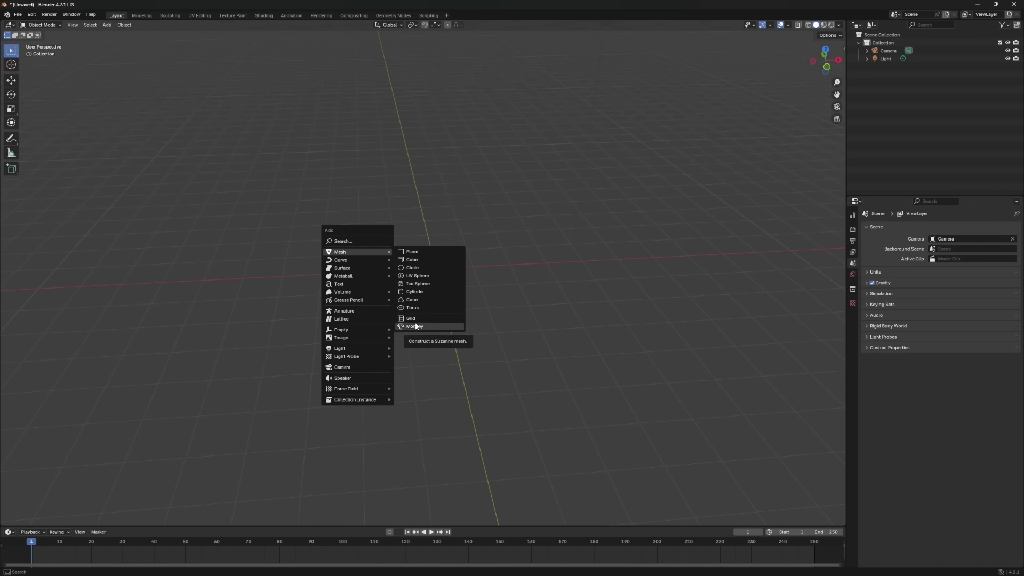
left_click(430, 328)
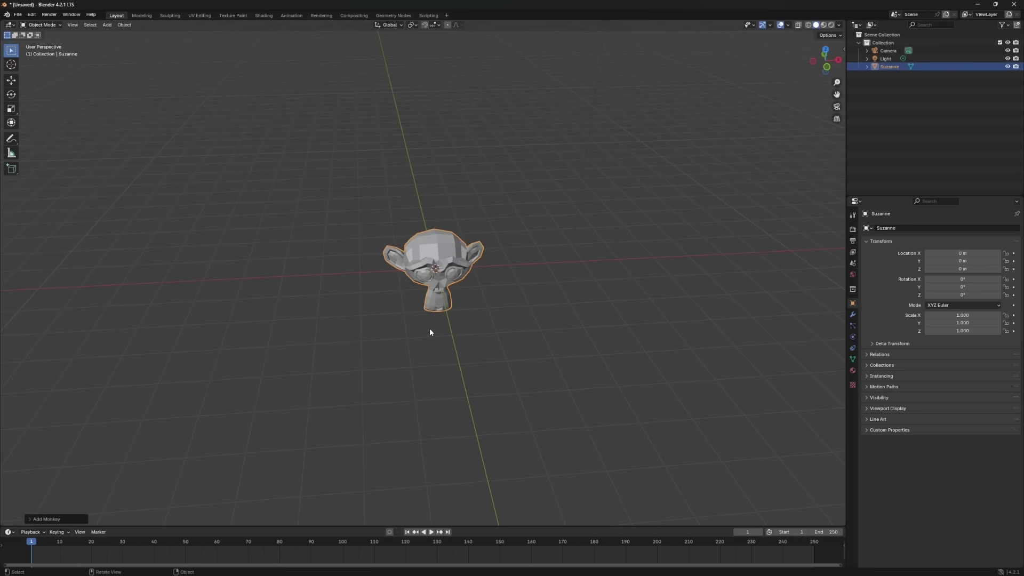
left_click(106, 25)
mouse_move(116, 37)
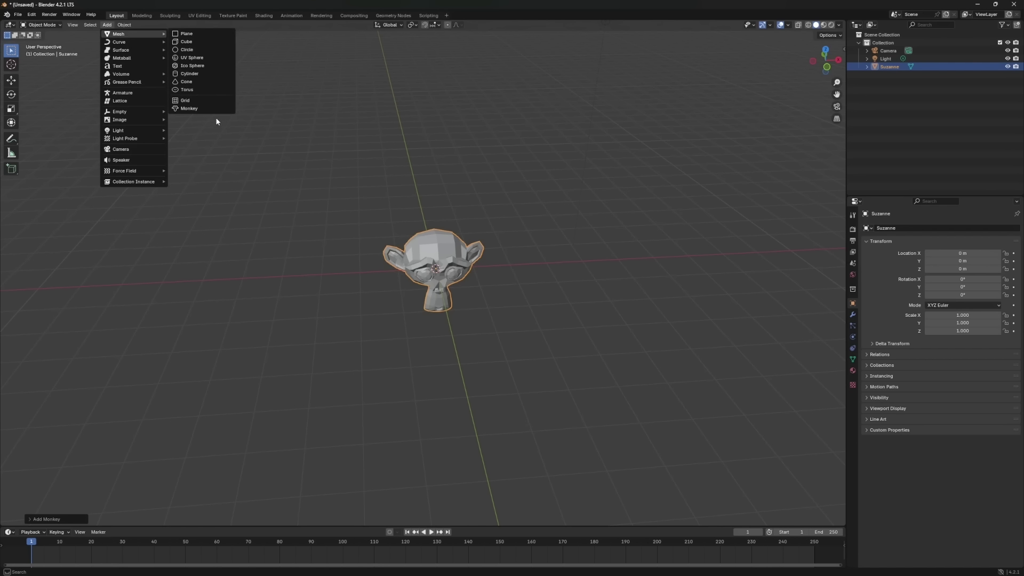
left_click(555, 153)
left_click(473, 252)
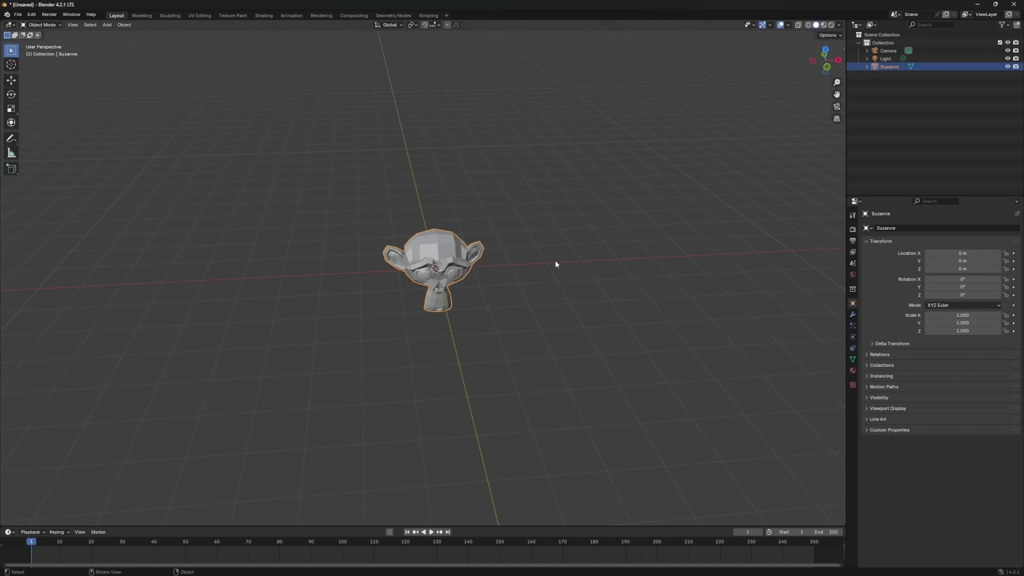
Examine the monkey head in the front, back, right, left, top and bottom orthographic views, ending in the front view.
key("KP_1")
scroll(555, 264, "up", 4)
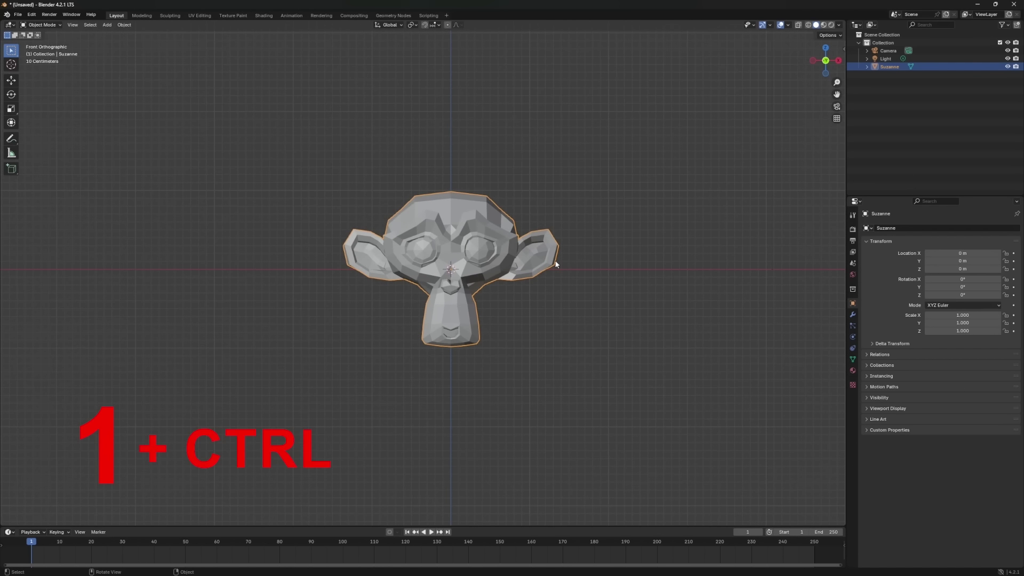
key("ctrl+KP_1")
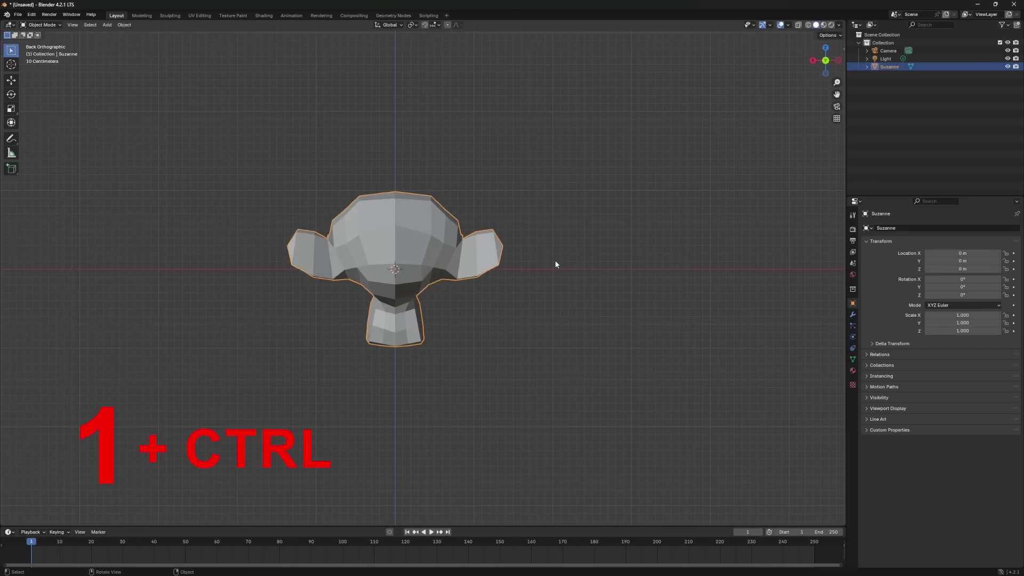
key("KP_3")
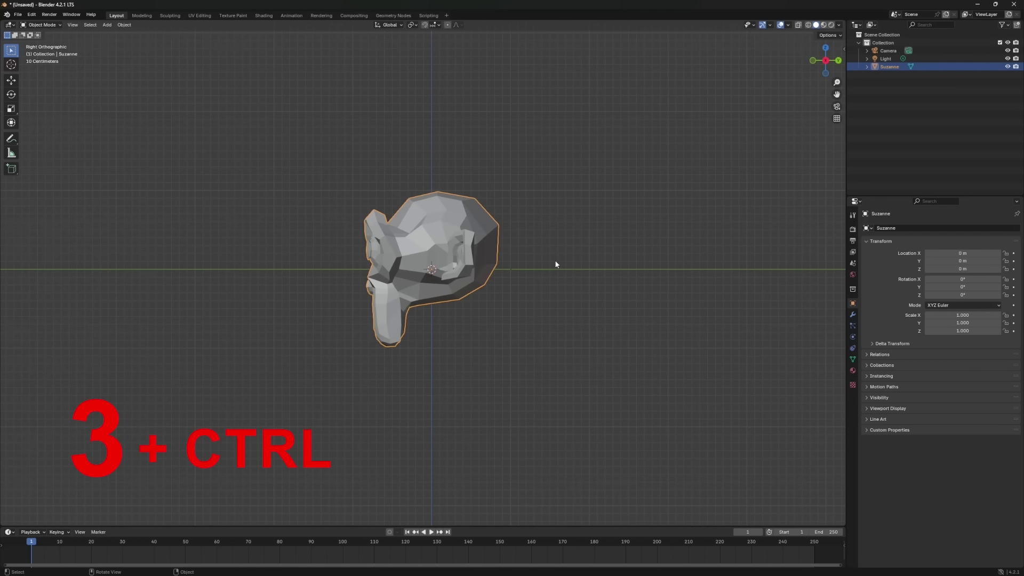
key("ctrl+KP_3")
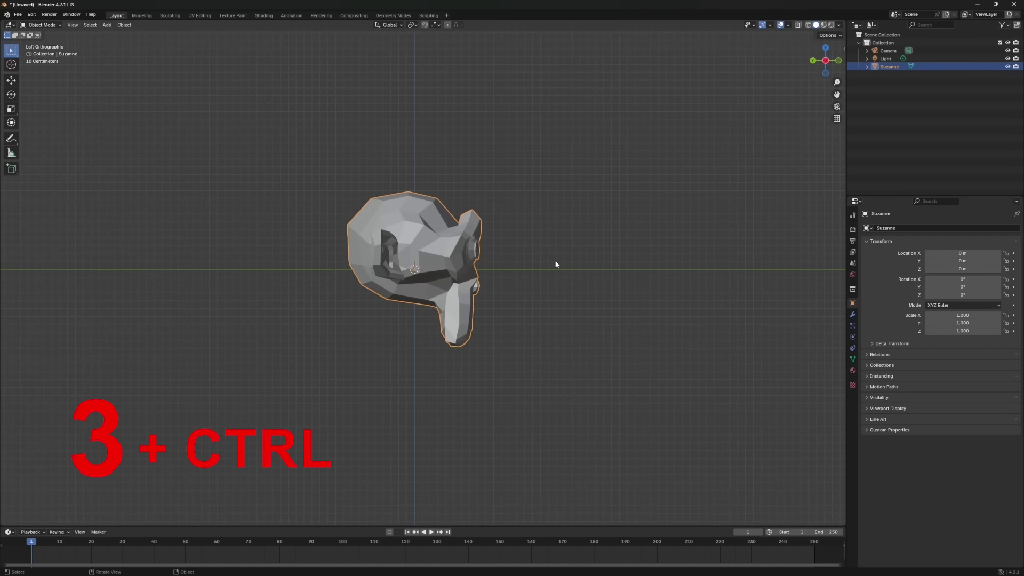
key("KP_7")
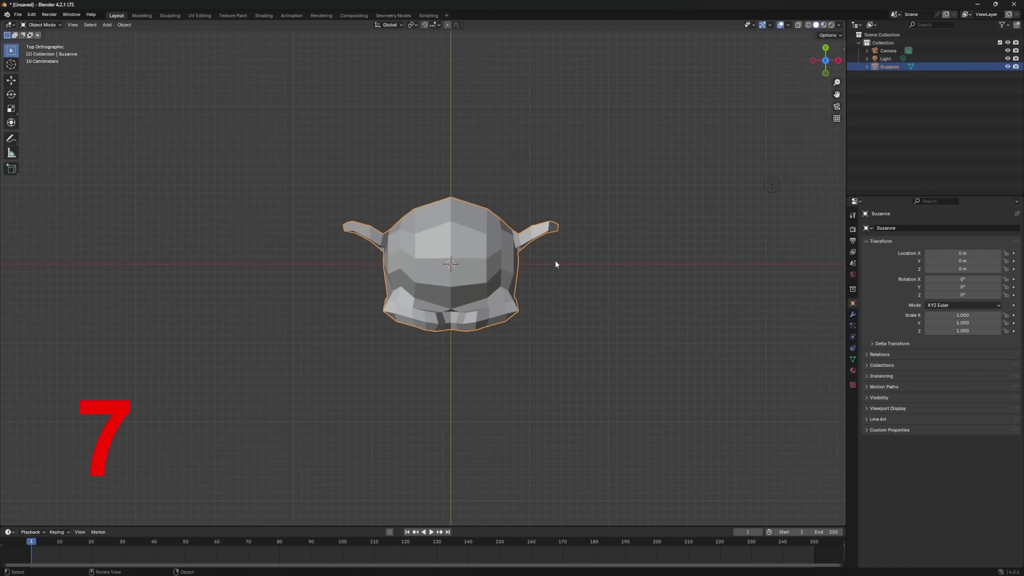
key("ctrl+KP_7")
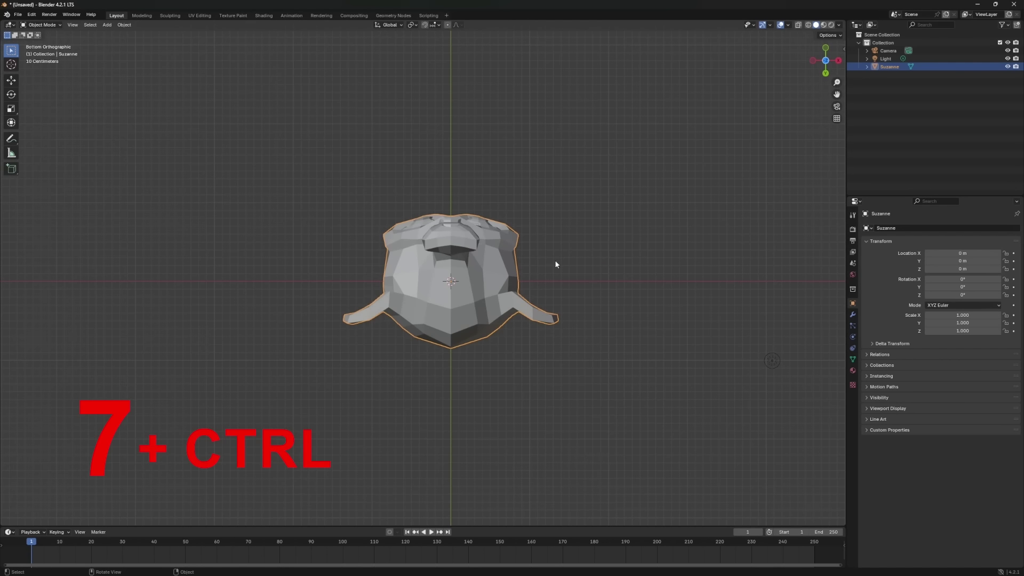
key("KP_1")
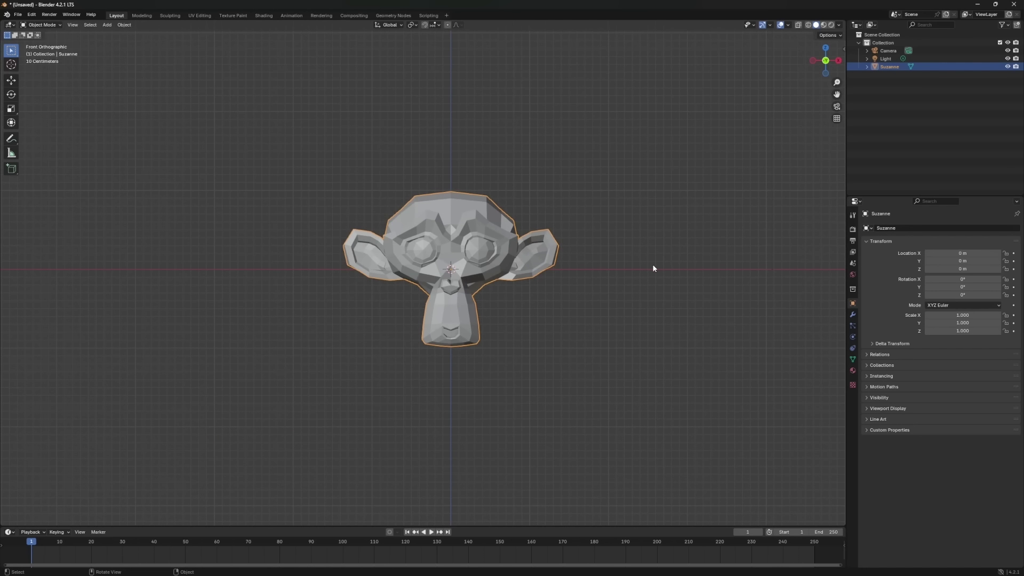
Inspect the monkey head once more from the left, right and top, and return to the front orthographic view.
left_click(827, 64)
left_click(836, 62)
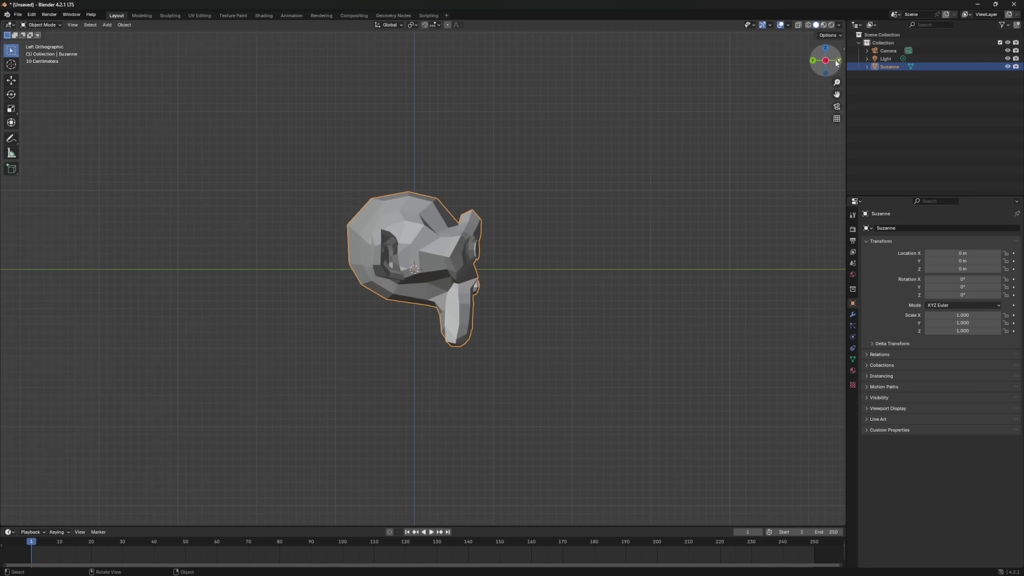
left_click(827, 62)
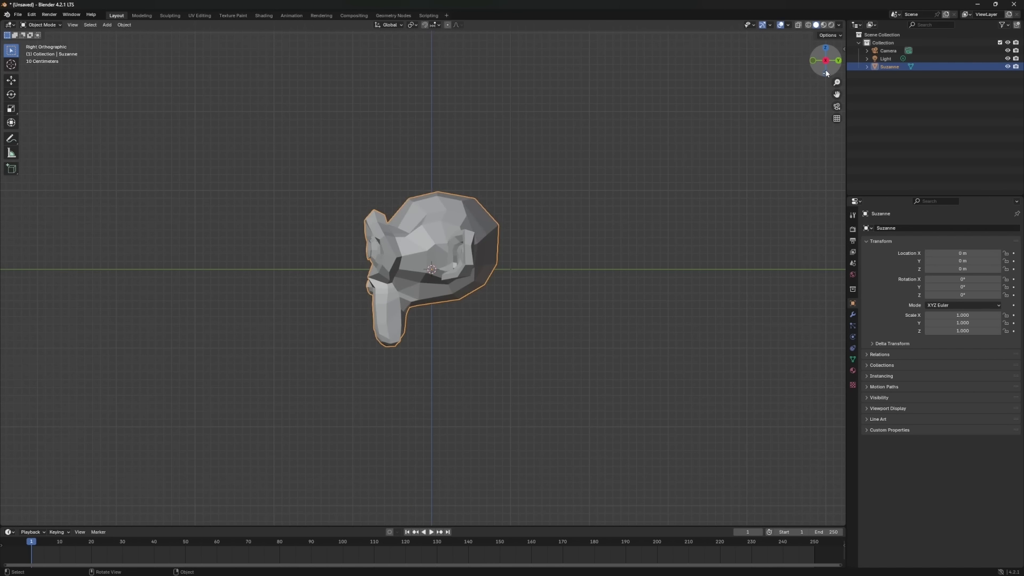
left_click(828, 71)
left_click(828, 70)
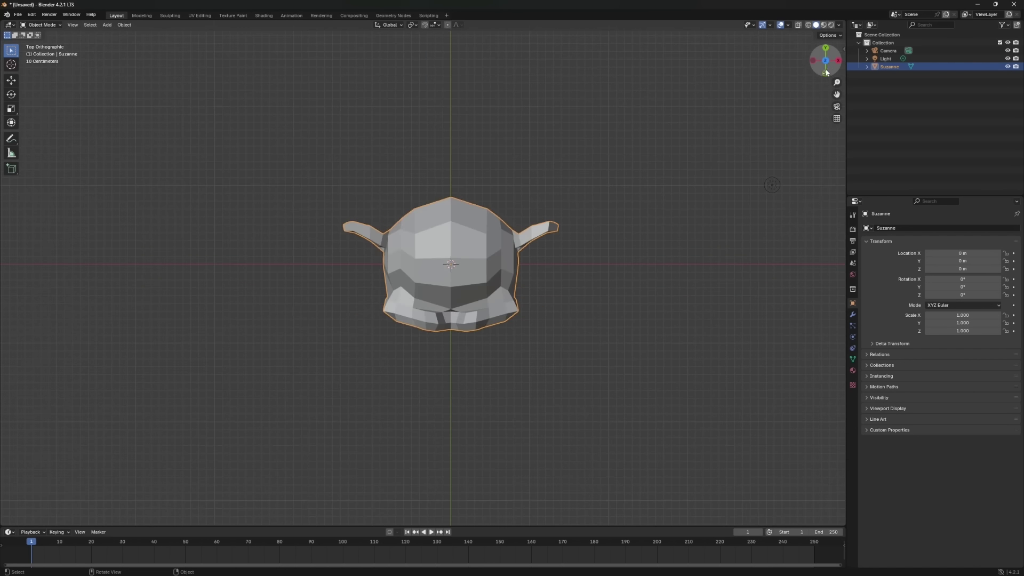
left_click(826, 74)
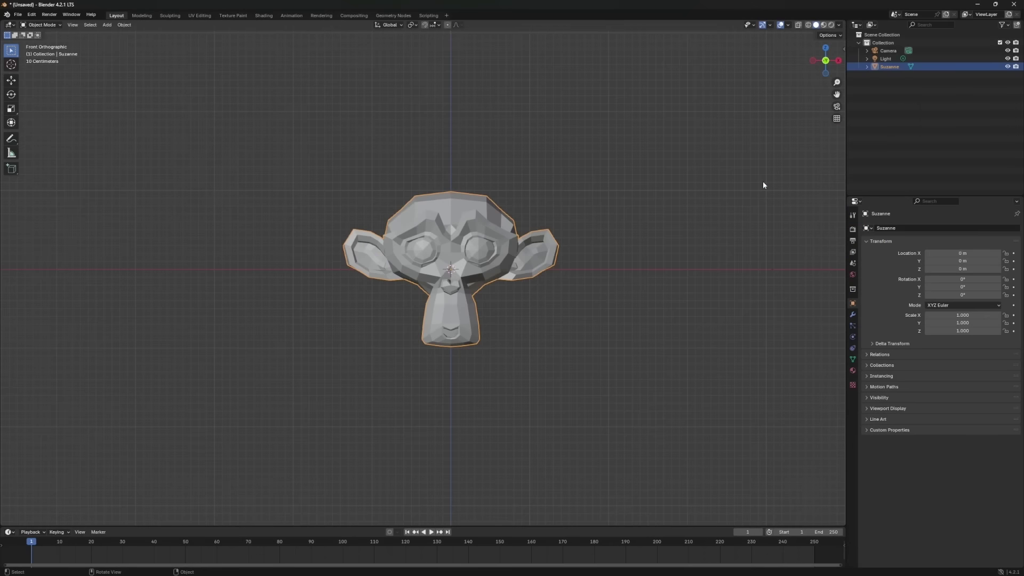
View the monkey head in perspective projection from an angle, and look at it through the scene camera.
key("KP_5")
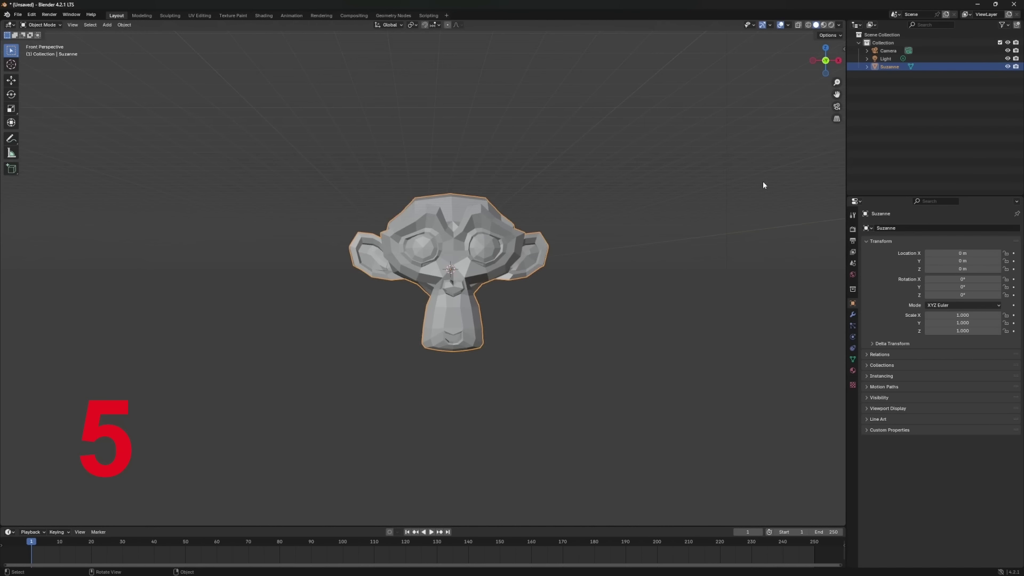
middle_click_drag(763, 185, 729, 206)
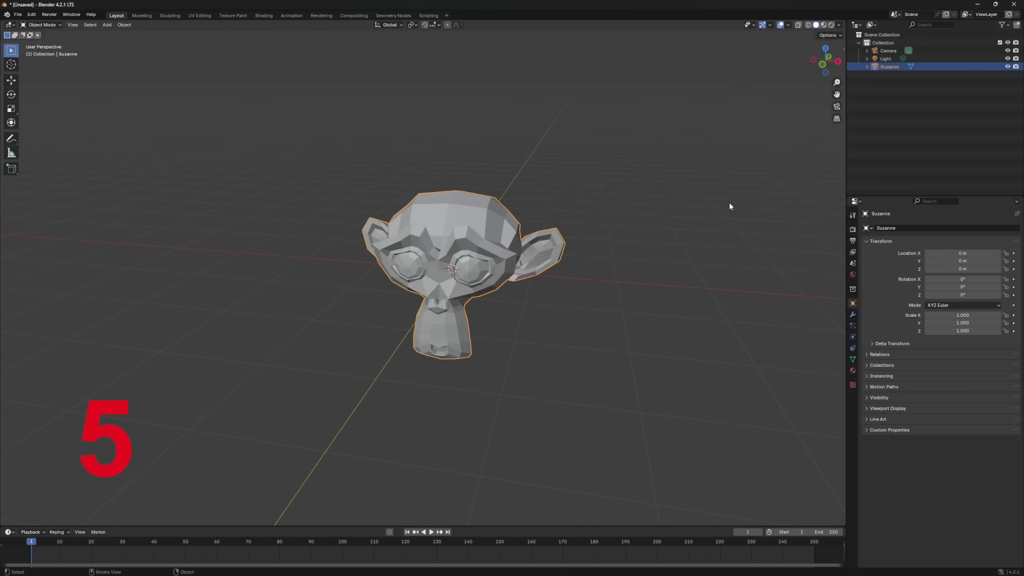
key("KP_0")
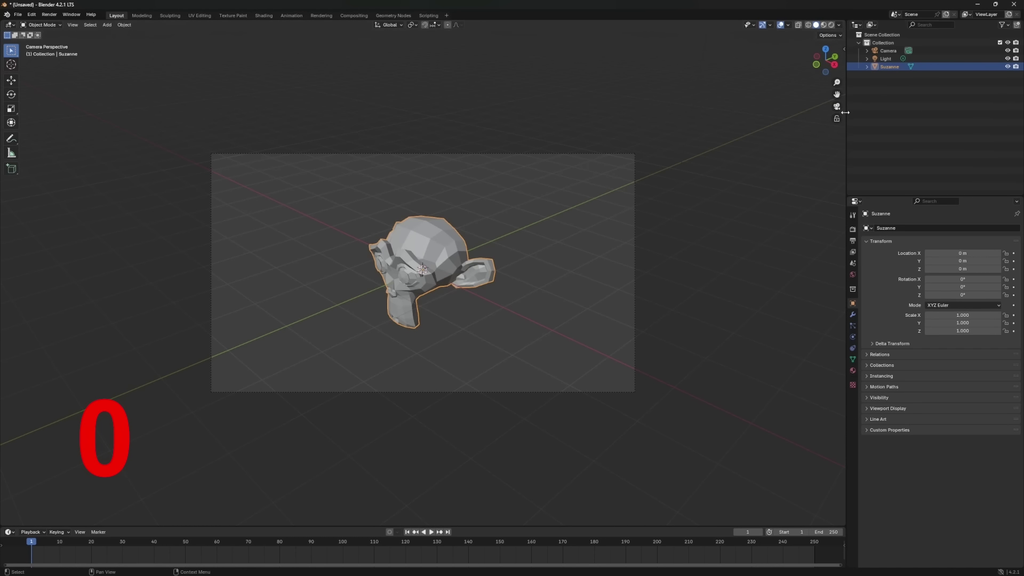
Lock the camera to the view and orbit it around to frame the monkey's face from nearly the front.
left_click(846, 51)
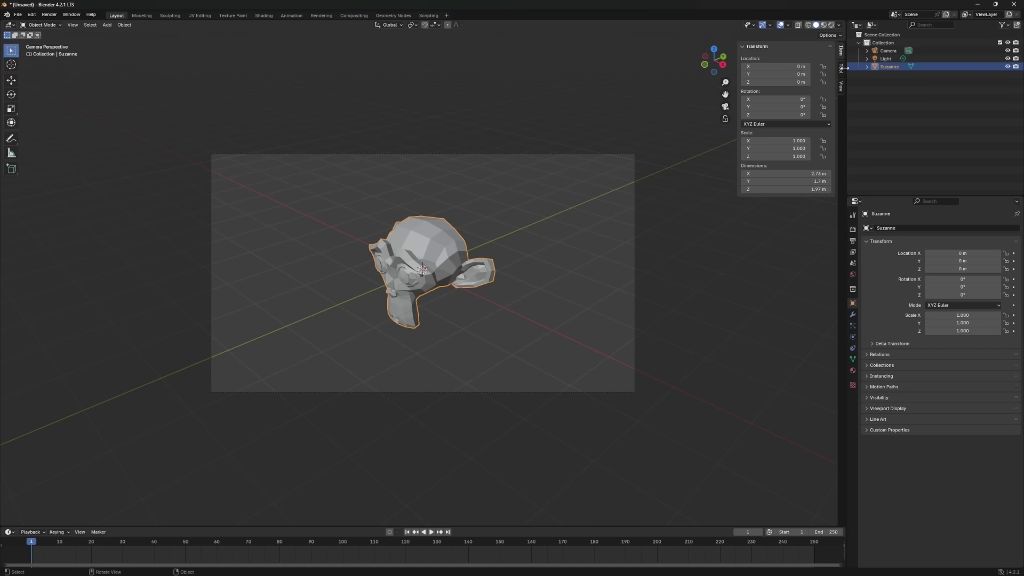
left_click(841, 88)
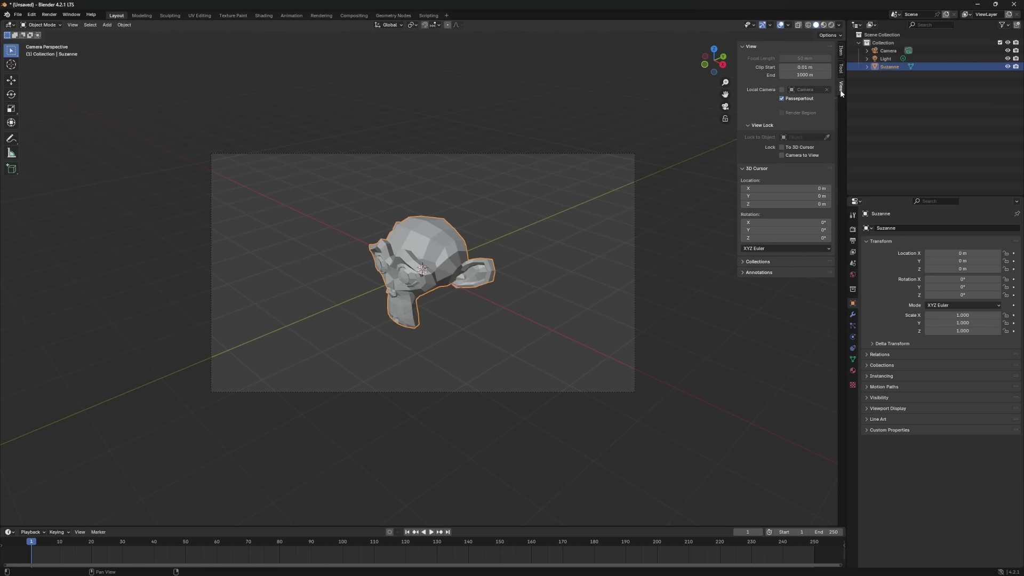
left_click(782, 155)
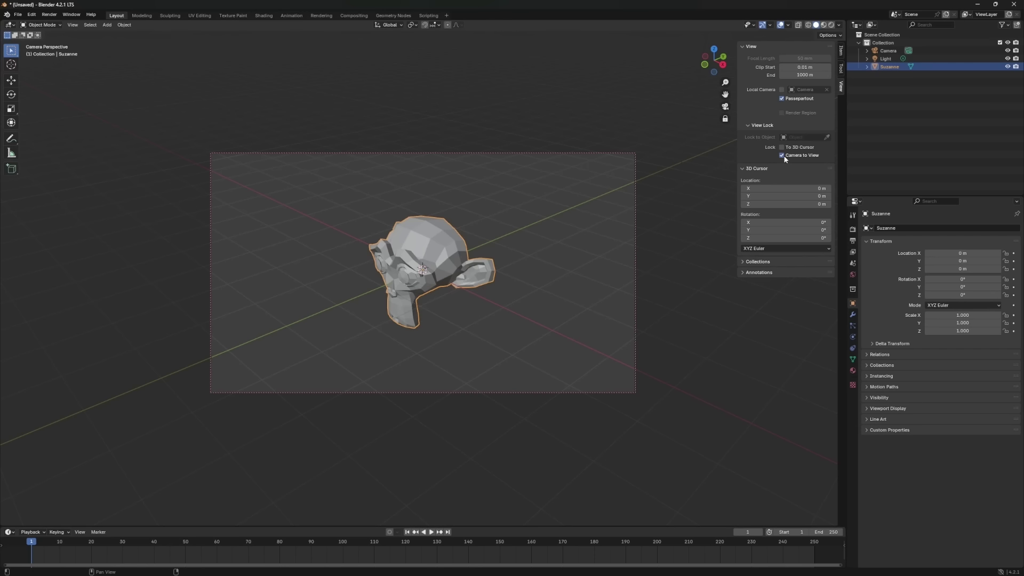
middle_click_drag(661, 279, 575, 311)
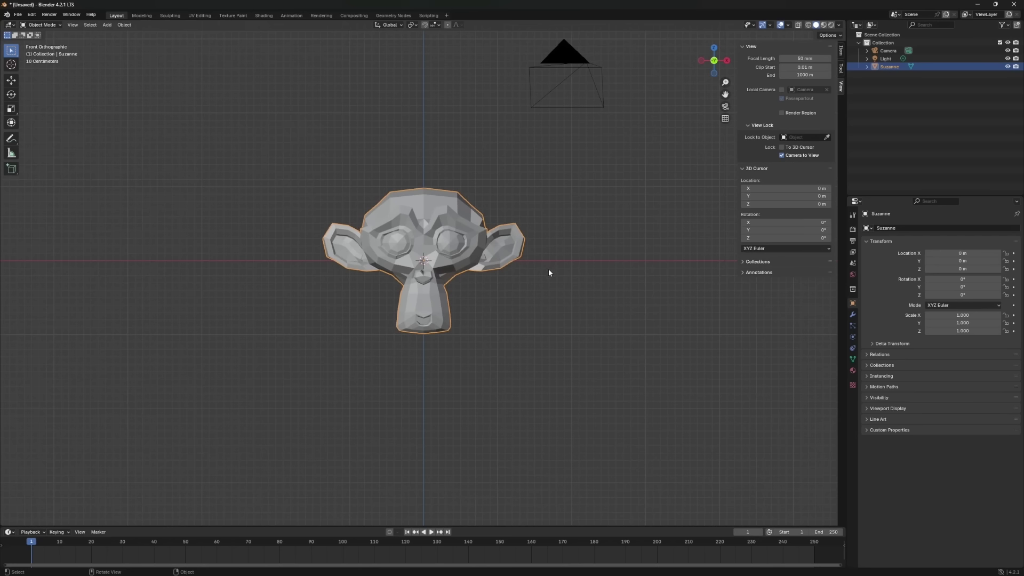
Examine the monkey head in the right, top, bottom and front orthographic views, and return to the camera view.
key("KP_3")
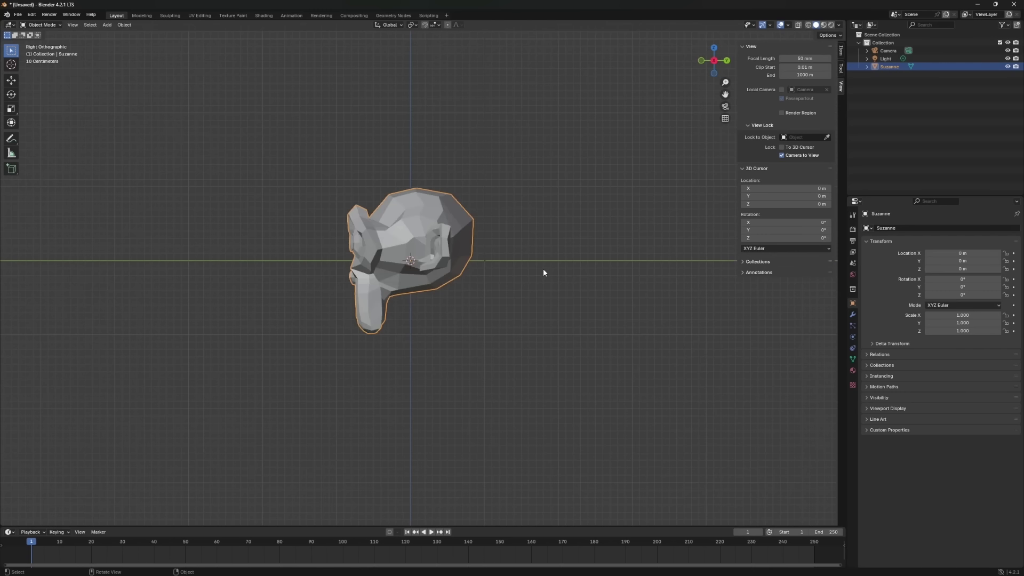
key("KP_7")
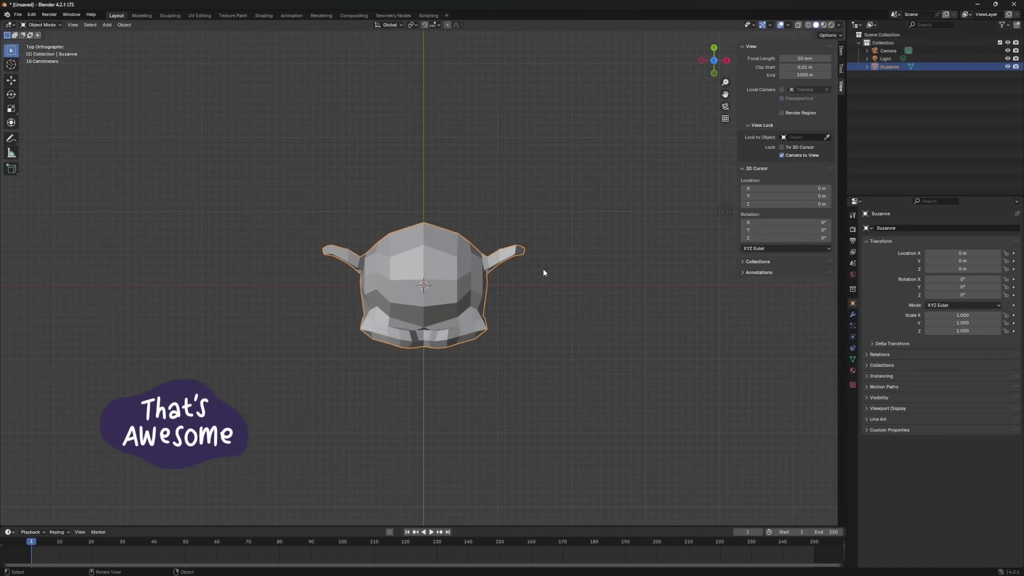
key("ctrl+KP_7")
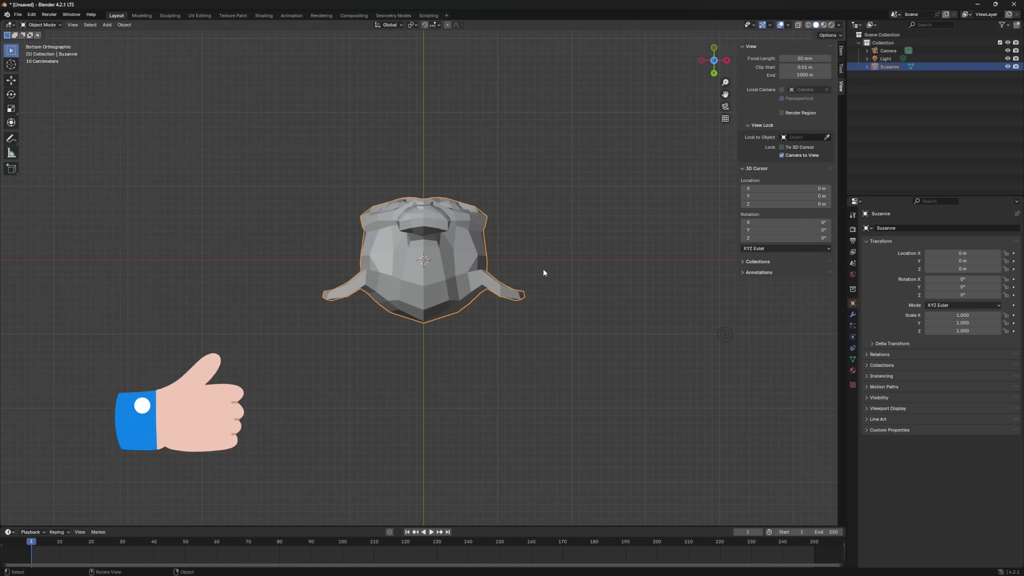
key("KP_1")
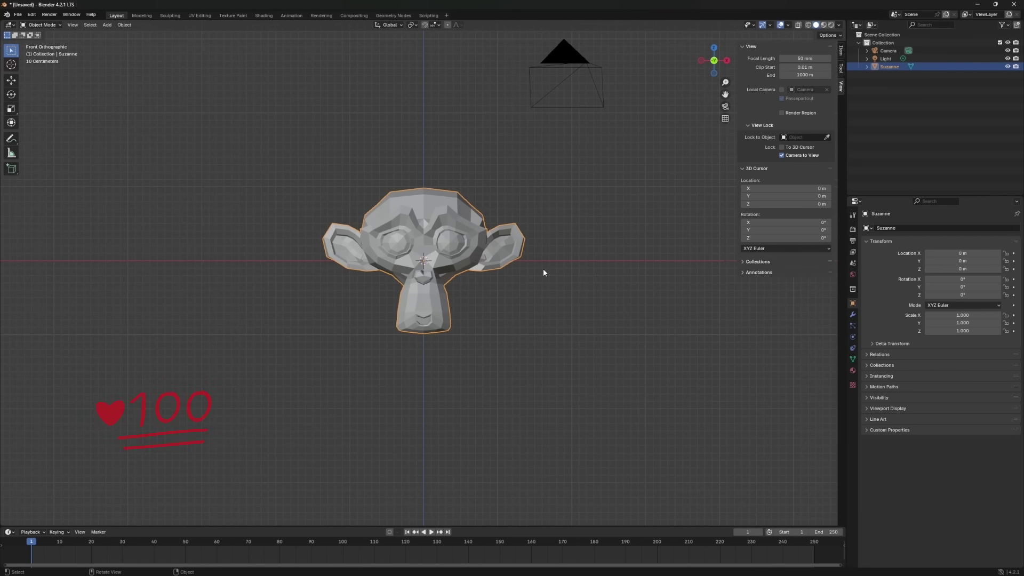
key("KP_0")
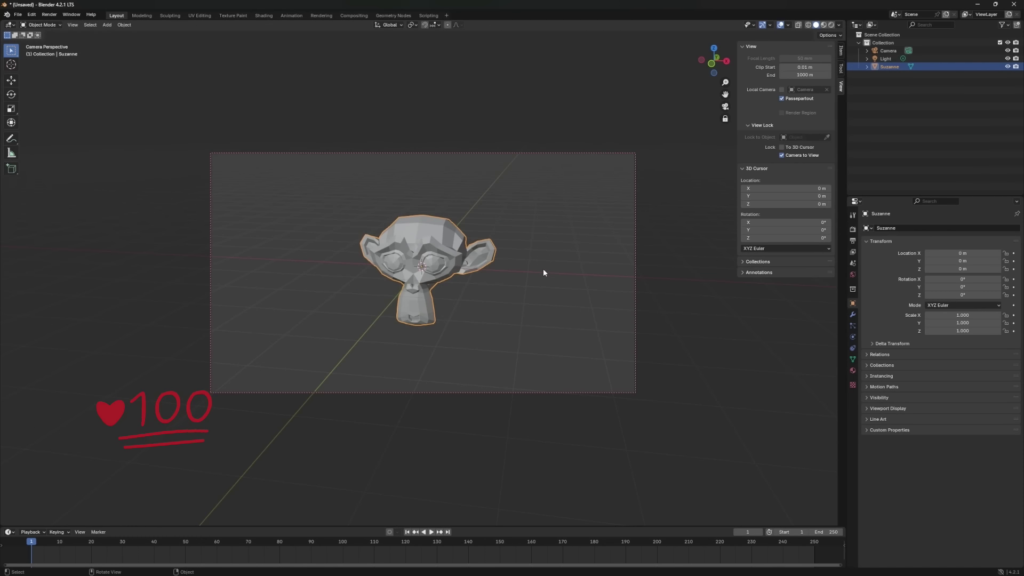